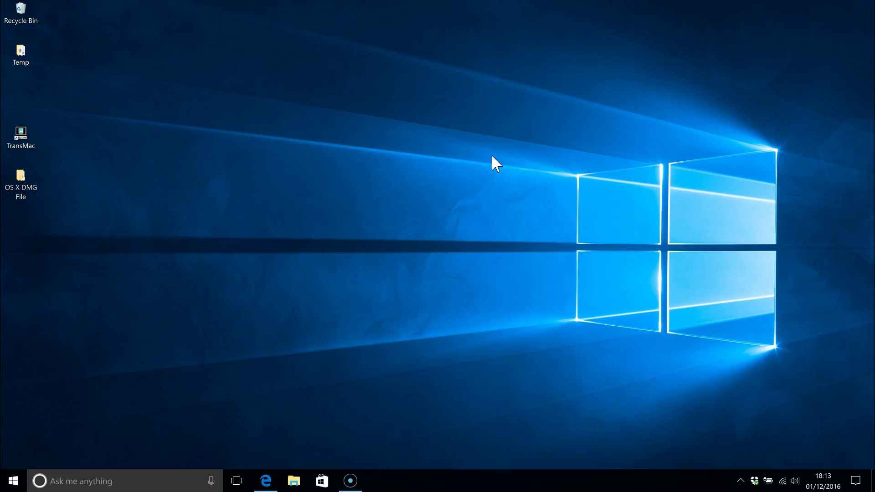
Step: Launch Command Prompt as administrator from Windows Search
click(116, 481)
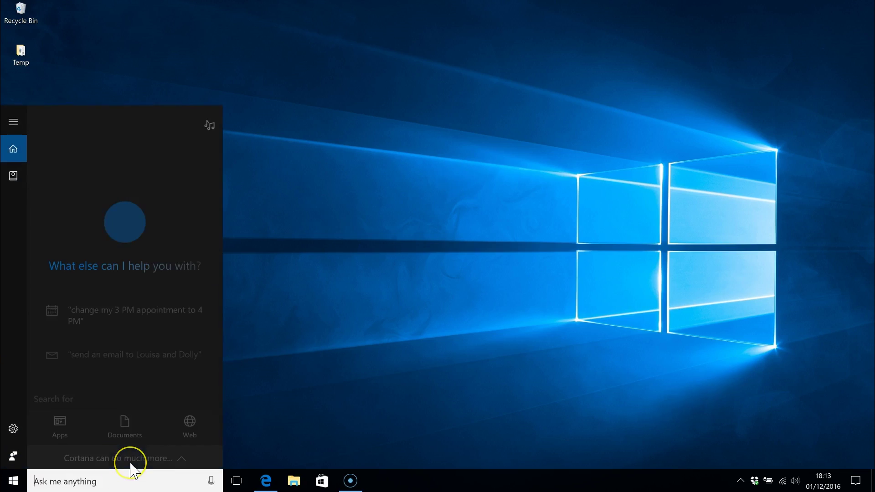
text(cmd)
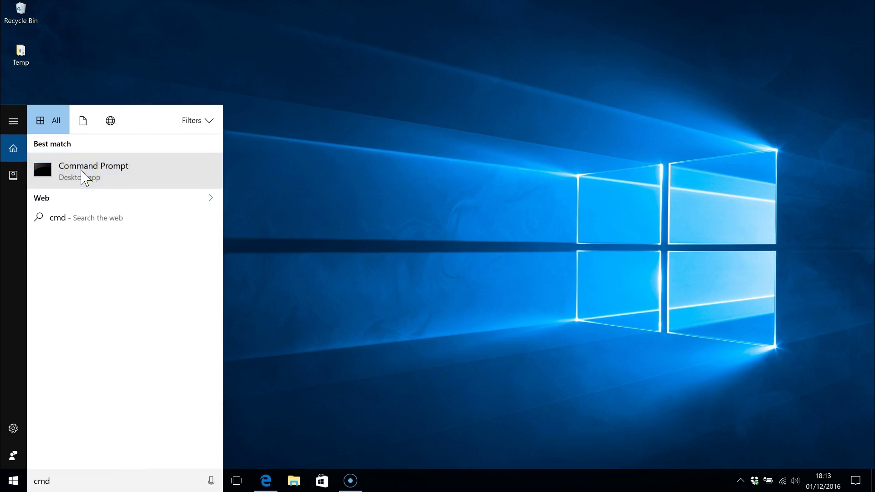
right_click(81, 170)
click(116, 184)
text(diskpart)
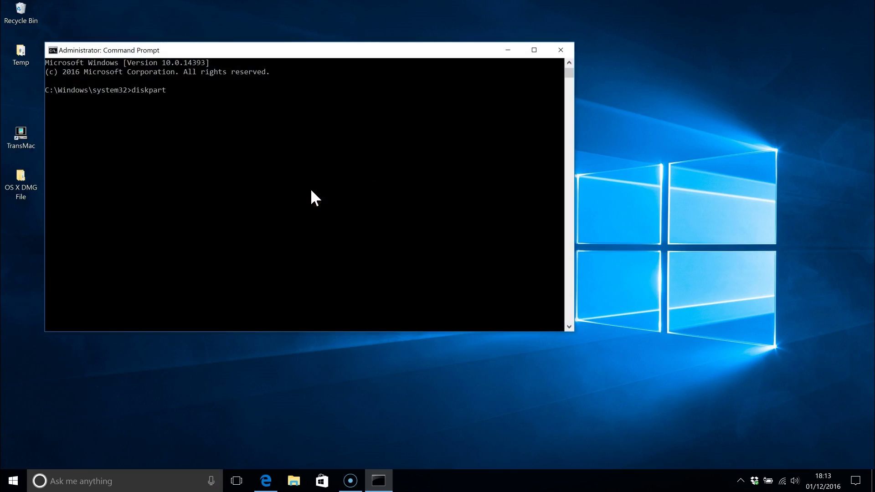
Step: Start DiskPart, list the disks and select the 14 GB Disk 1
key(Return)
text(list disk)
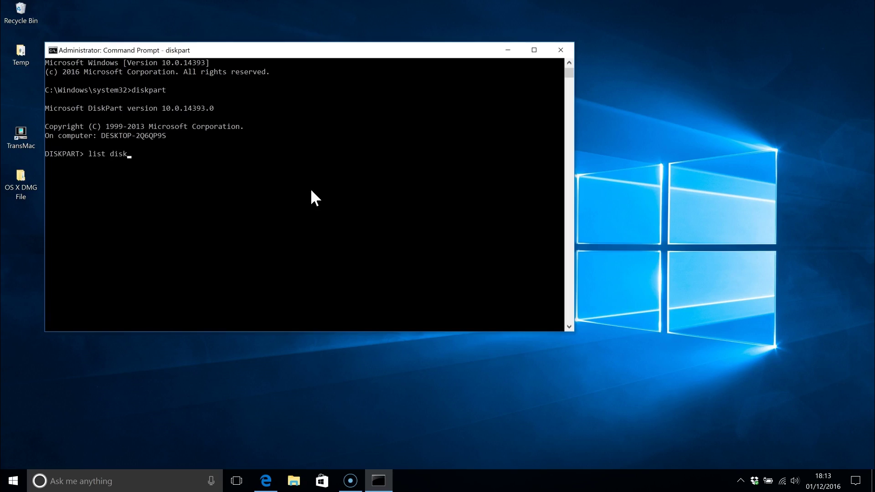
key(Return)
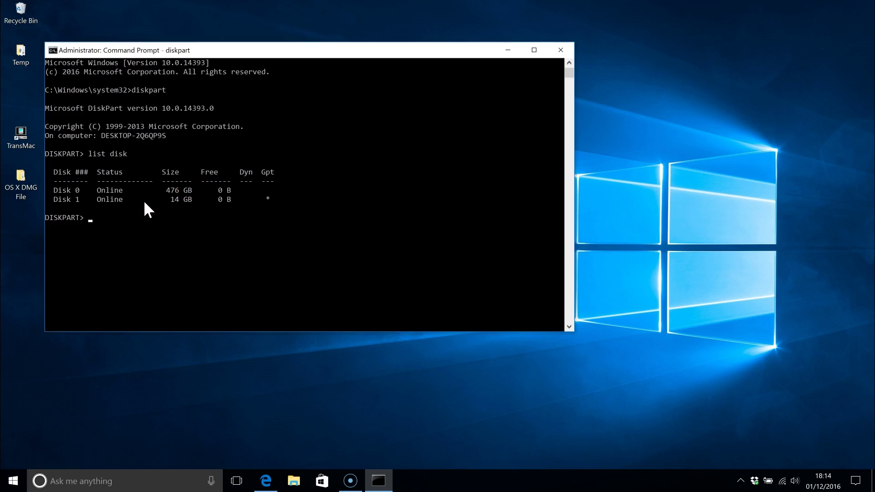
text(sel)
text(ecr)
key(Return)
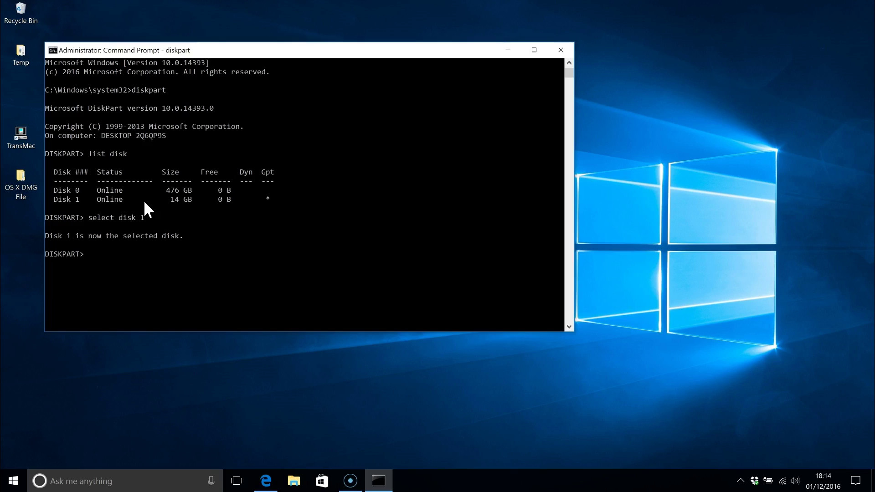
text(xl)
Step: Clean Disk 1, convert it to GPT and create a primary partition
key(BackSpace)
key(BackSpace)
text(clean)
key(Return)
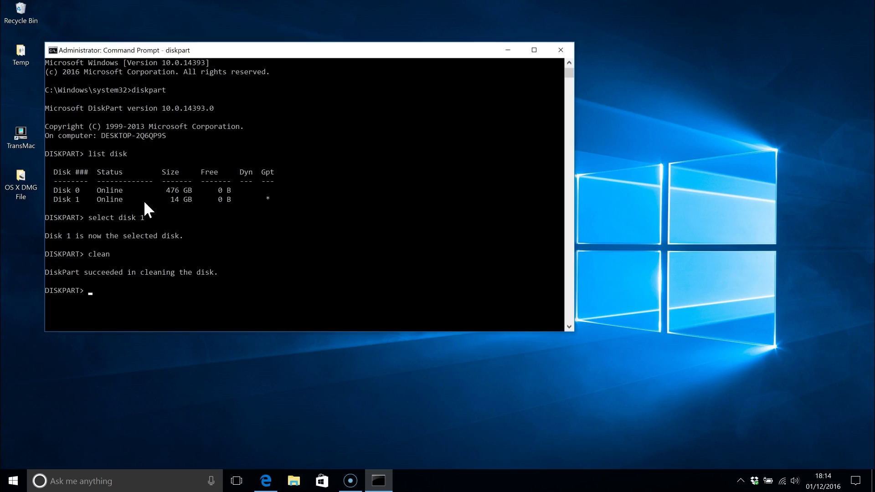
text(conver)
text(t GPT)
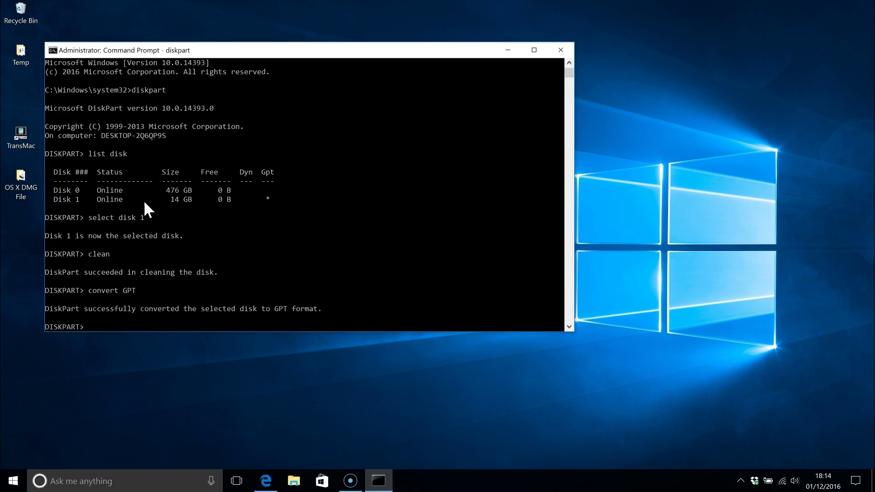
text(create parti)
text(tion primar)
text(y)
key(Return)
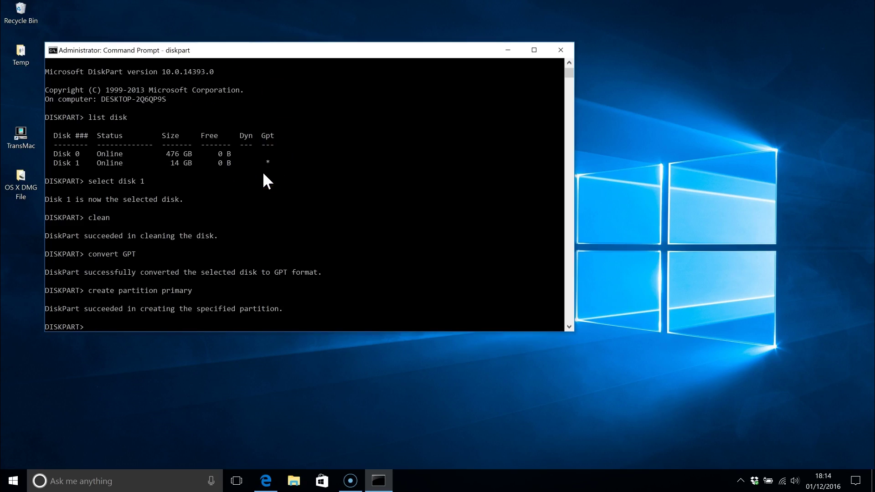
Step: Close Command Prompt and go to Acute Systems' TransMac details page in Edge
click(561, 51)
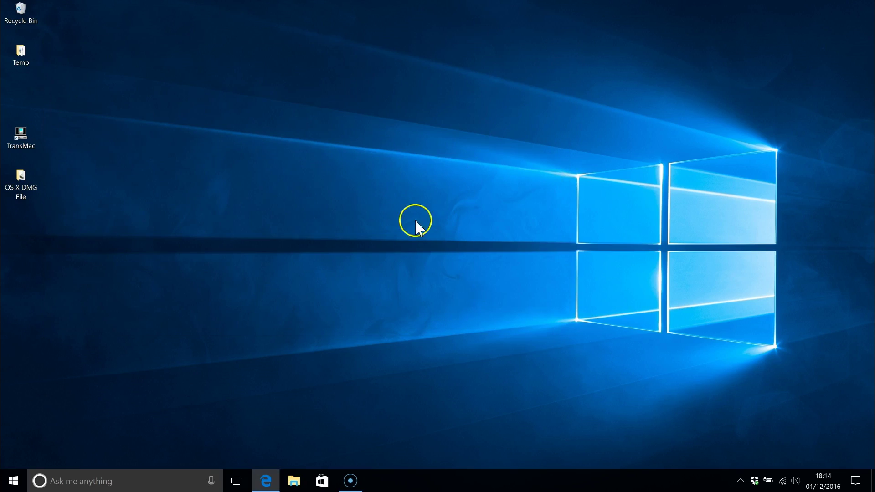
click(266, 480)
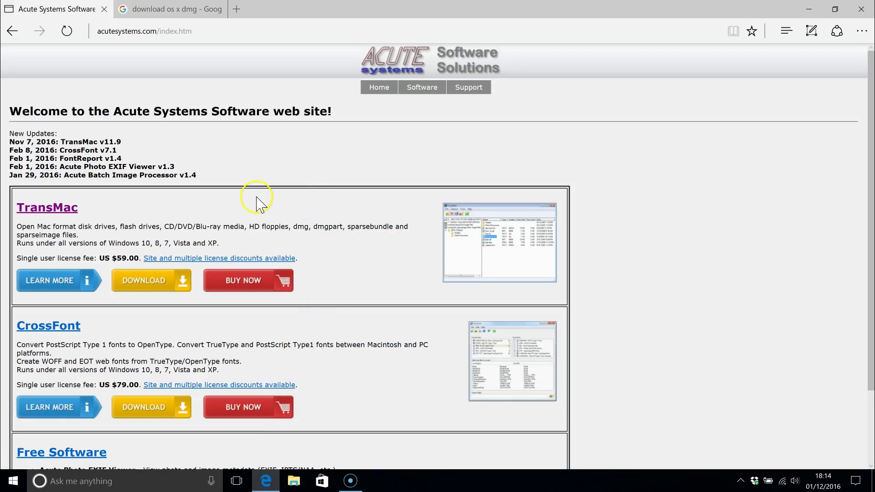
click(159, 33)
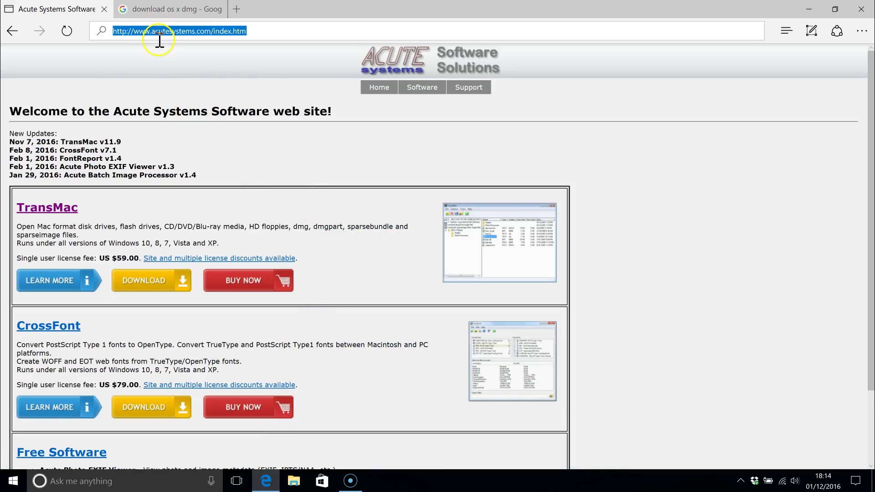
click(211, 32)
key(shift+Home)
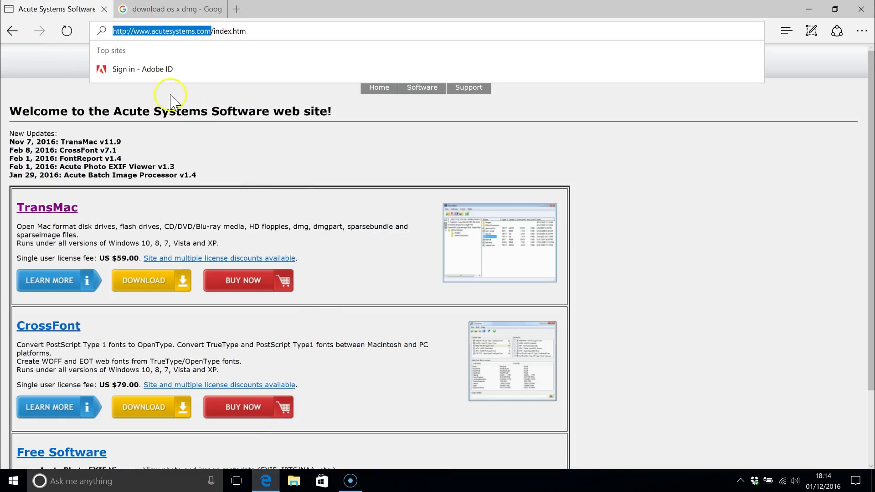
click(268, 151)
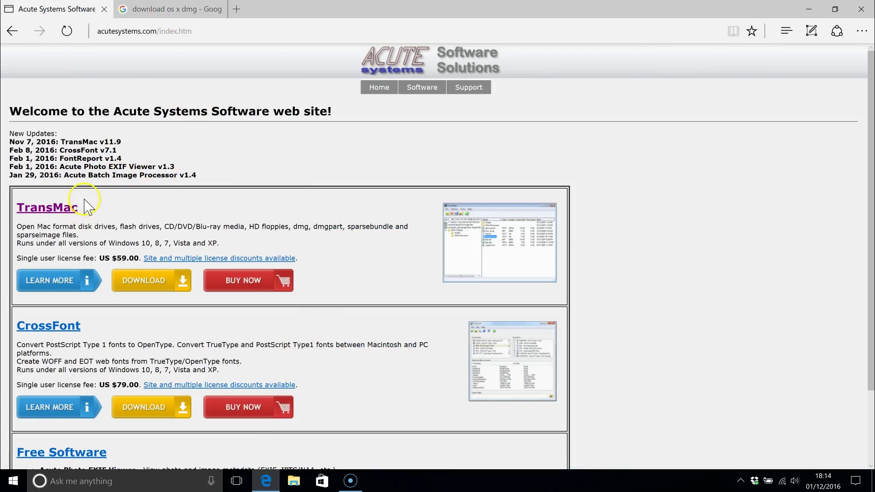
click(43, 212)
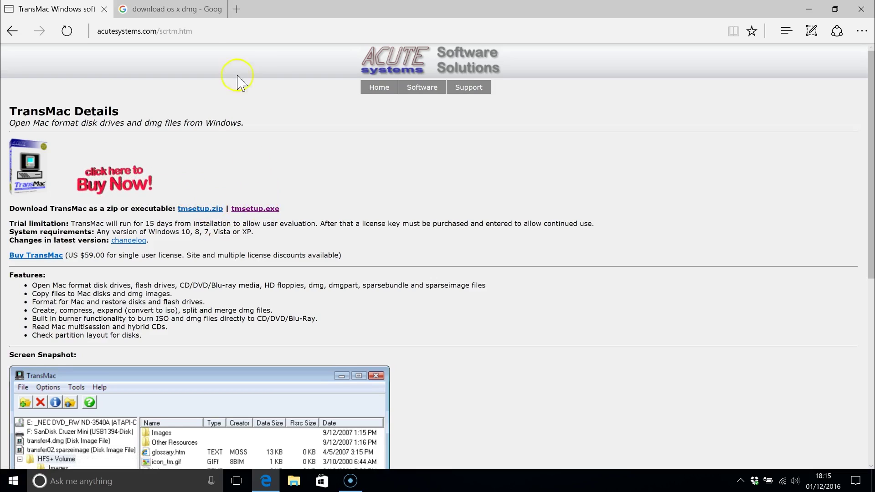
mouse_move(169, 9)
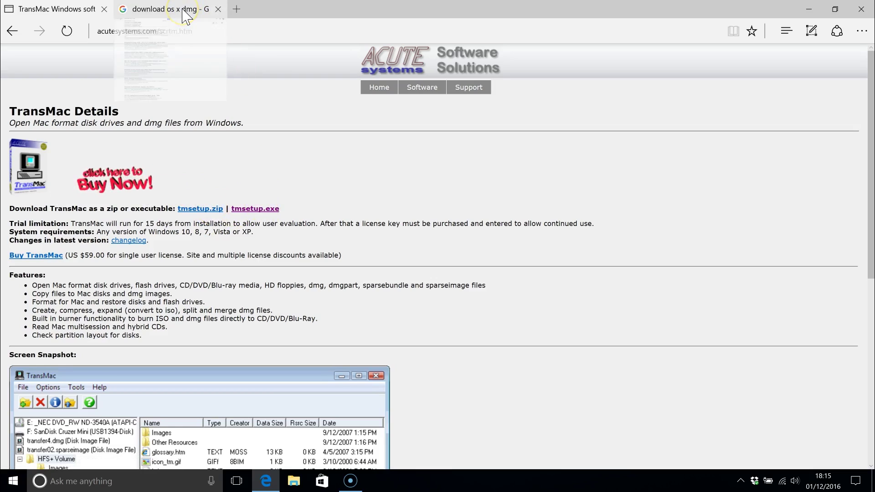
Step: Open the El Capitan DMG result, read to its torrent section, then minimize Edge
click(183, 17)
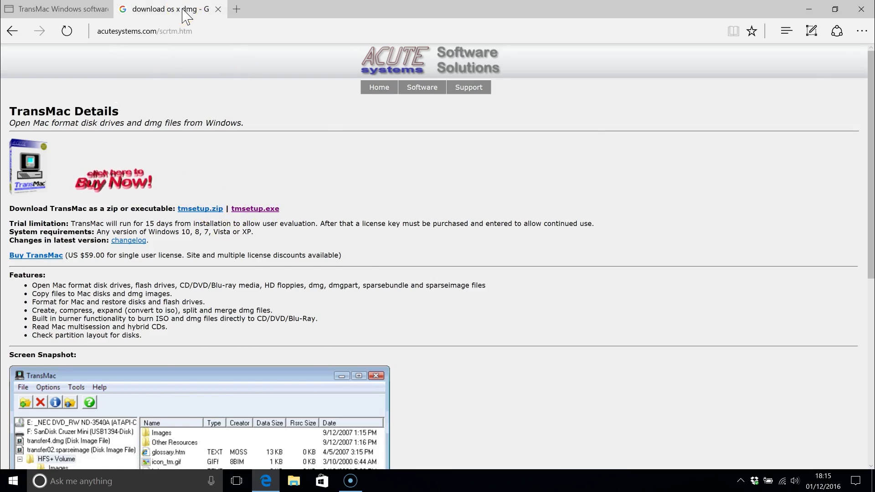
click(130, 63)
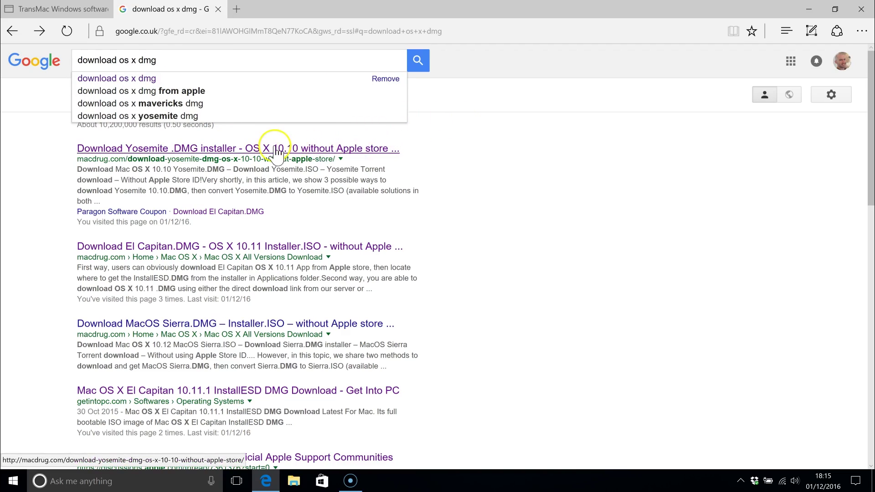
click(177, 247)
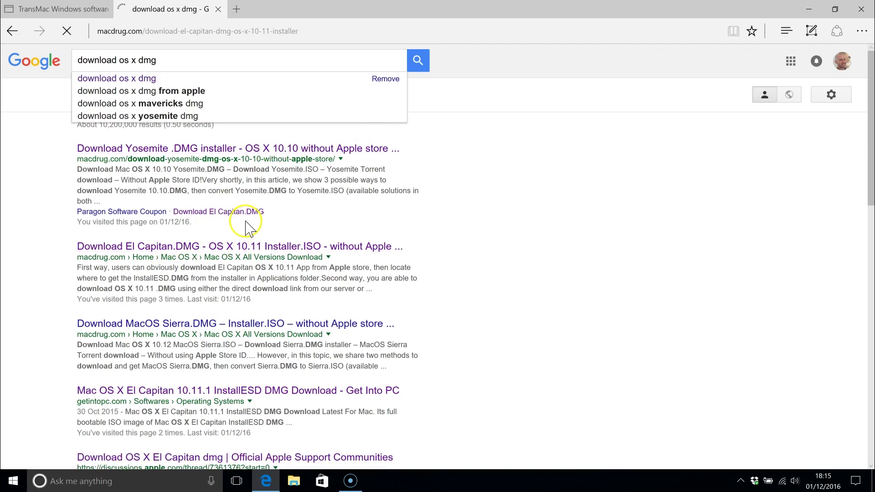
scroll(217, 242, down, 1)
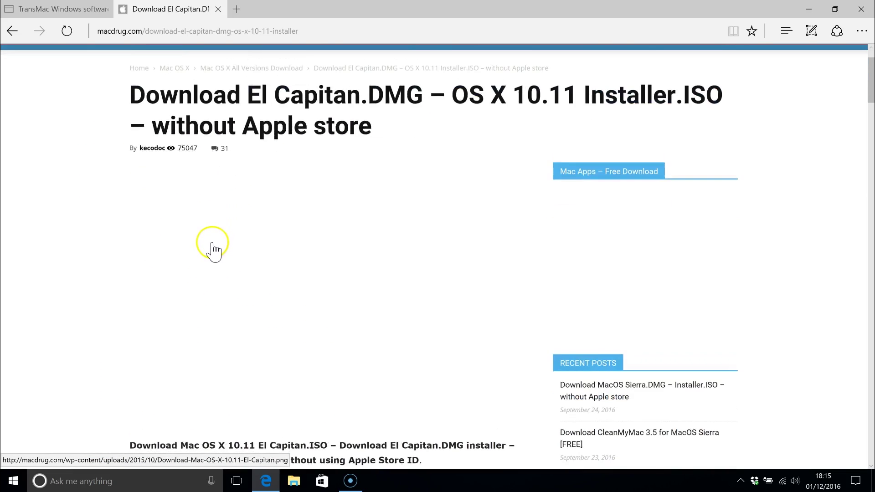
scroll(215, 249, down, 4)
scroll(212, 243, down, 5)
scroll(219, 240, up, 5)
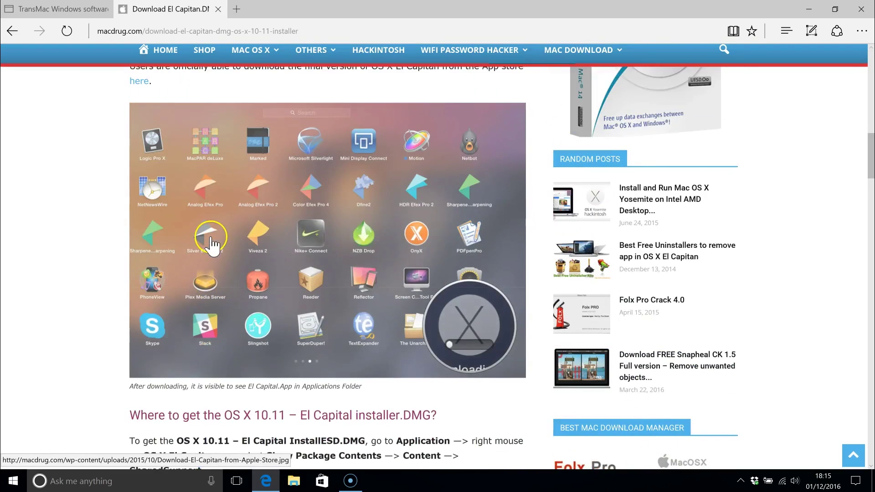
scroll(231, 236, down, 5)
scroll(232, 238, down, 5)
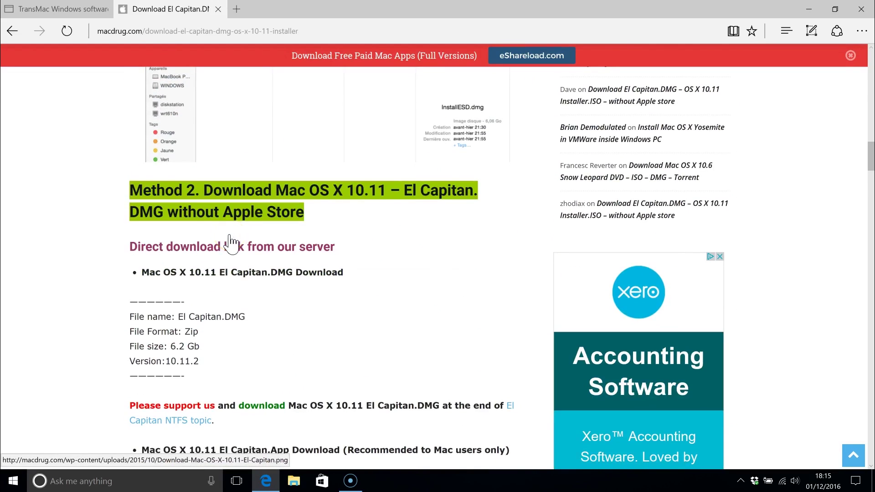
scroll(231, 240, down, 3)
scroll(229, 241, down, 5)
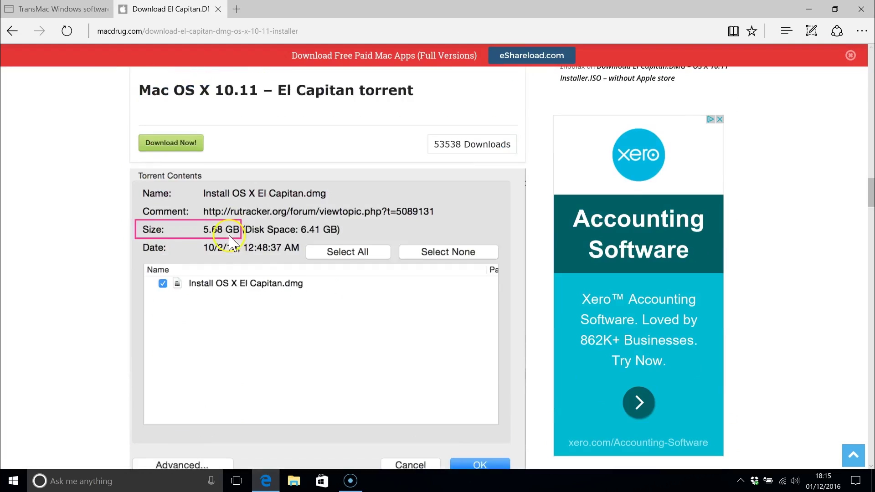
scroll(177, 300, up, 3)
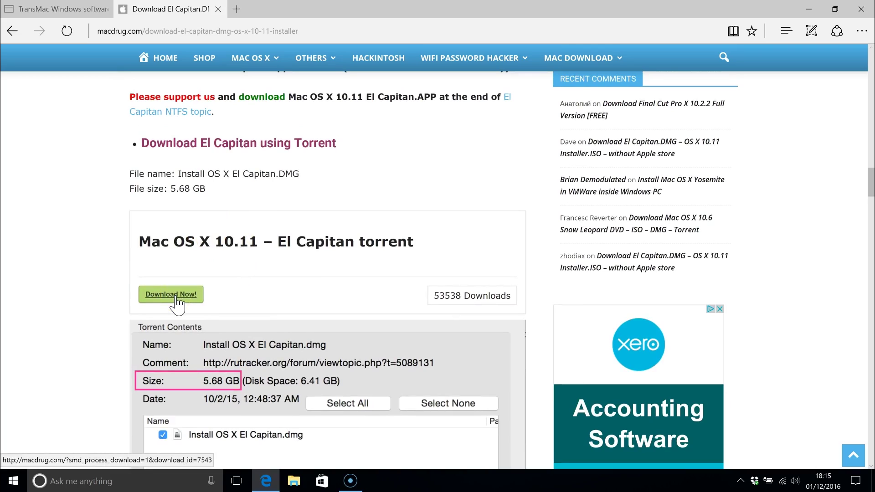
click(814, 10)
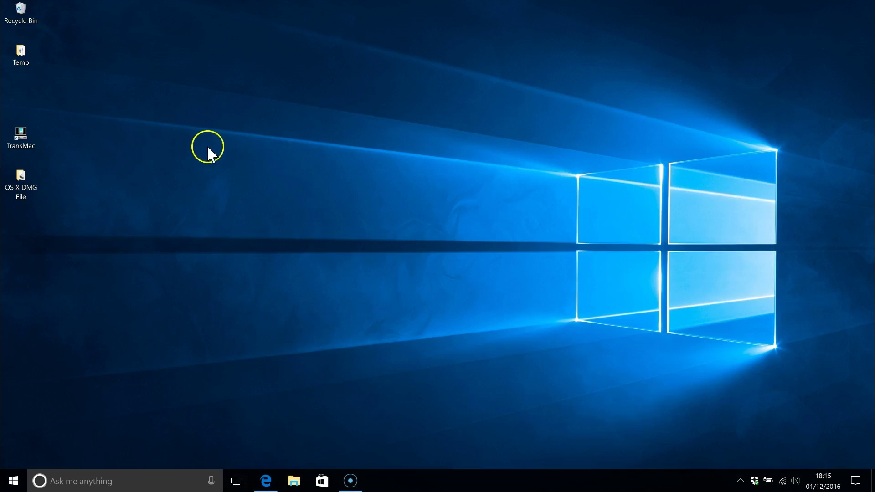
Step: Run TransMac as administrator from its desktop shortcut
right_click(28, 139)
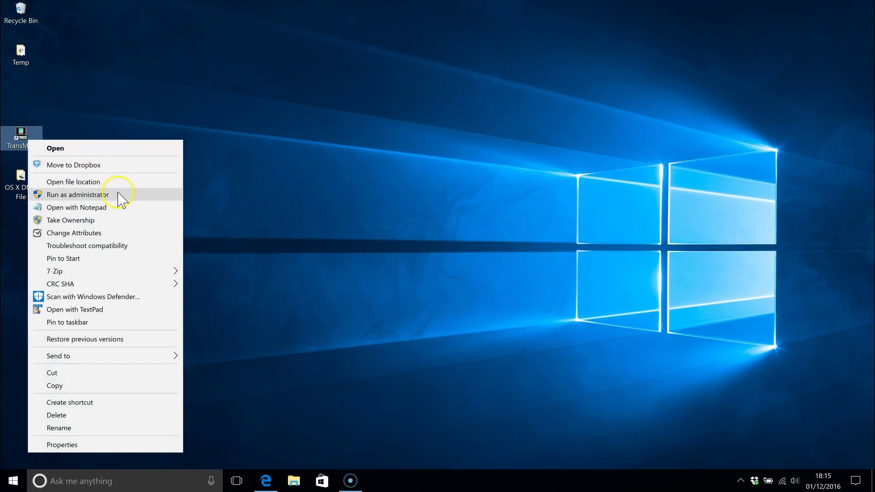
click(118, 197)
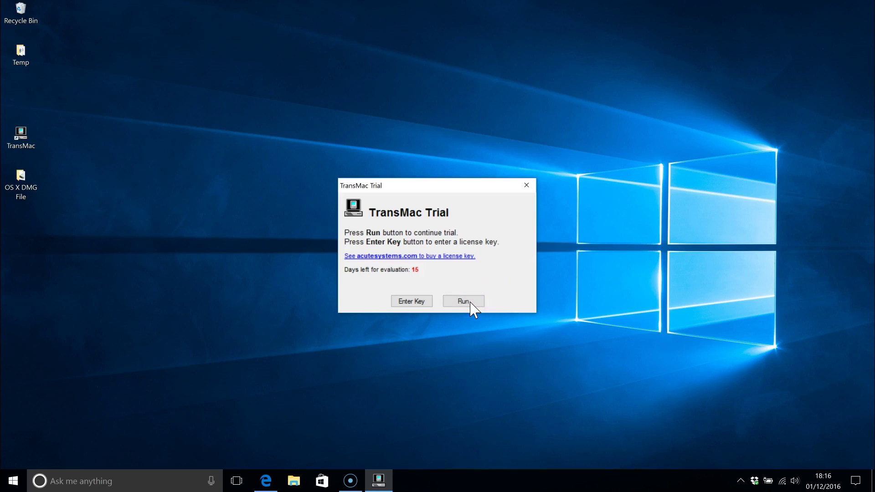
Step: Continue past the trial, then choose Restore with Disk Image for the Kingston drive
click(472, 306)
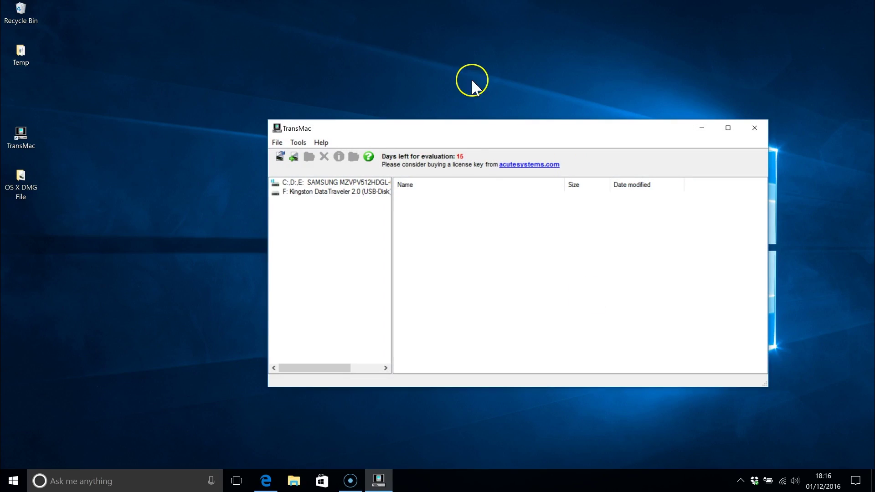
mouse_move(472, 128)
mouse_down()
mouse_move(390, 75)
mouse_move(409, 105)
mouse_up()
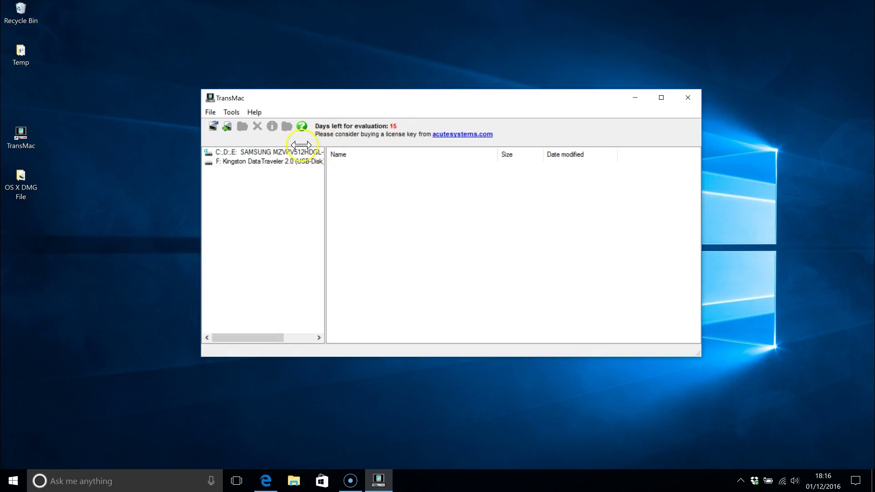
click(244, 162)
click(259, 171)
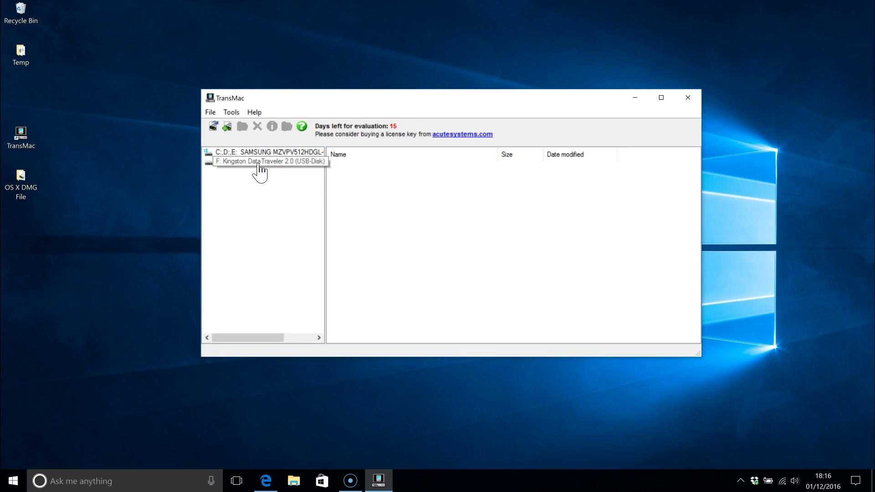
right_click(260, 171)
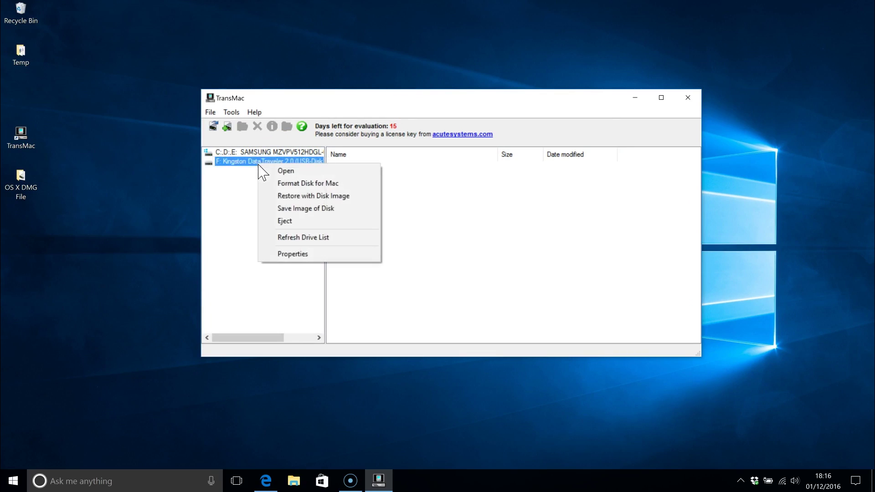
click(312, 197)
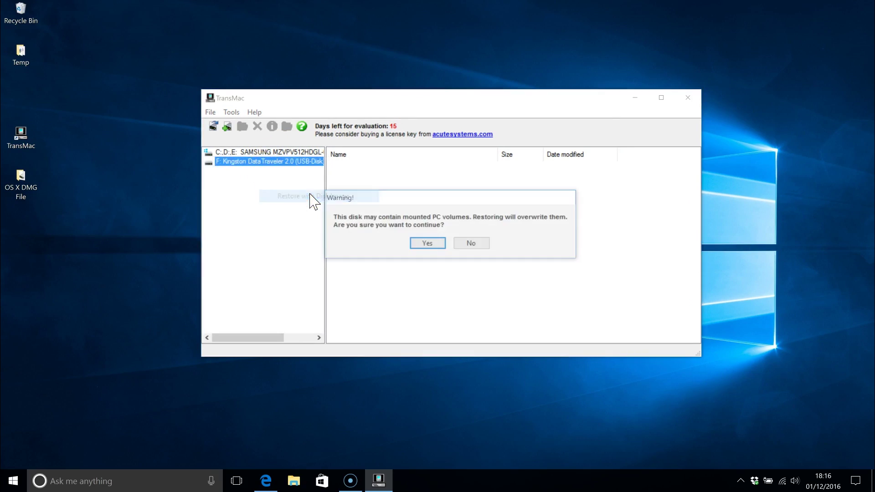
Step: Accept the overwrite warning and pick Desktop\OS X DMG File\Install OS X El Capitan.dmg
click(425, 243)
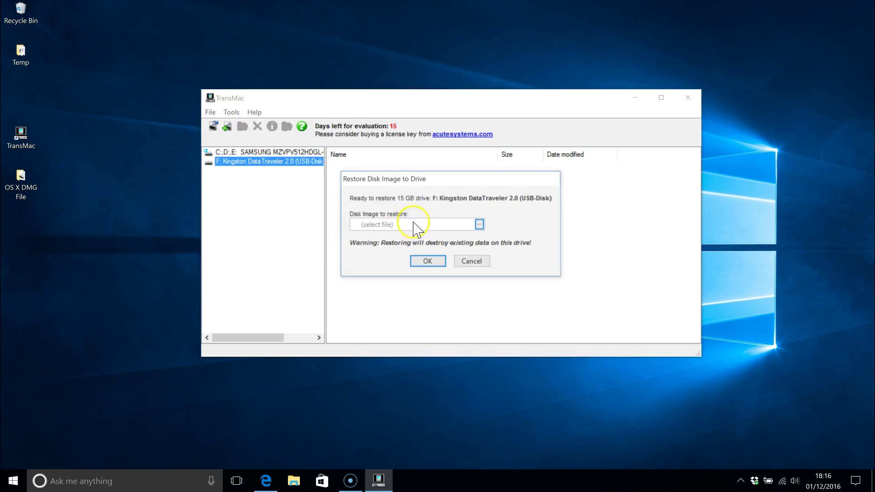
click(481, 228)
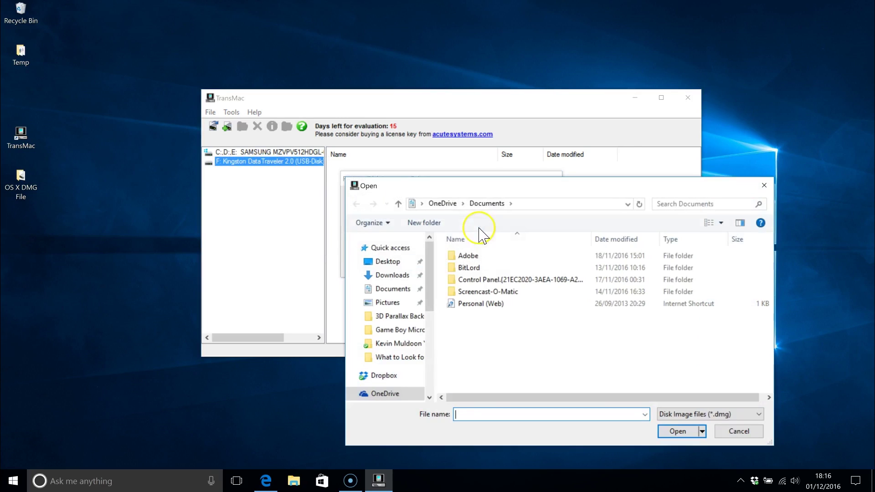
drag(431, 303, 427, 336)
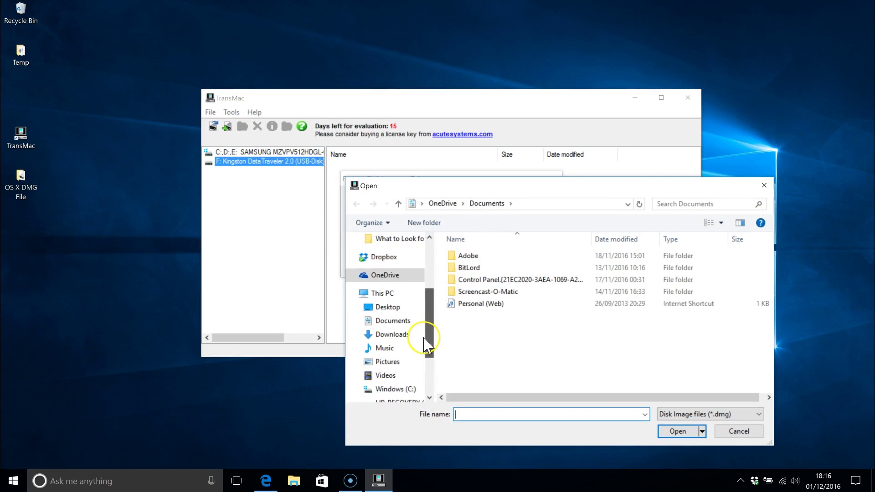
click(403, 305)
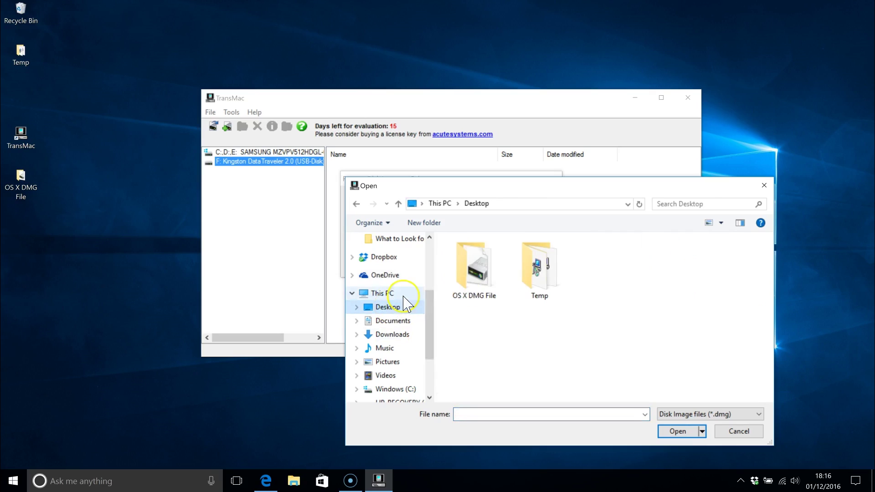
double_click(472, 280)
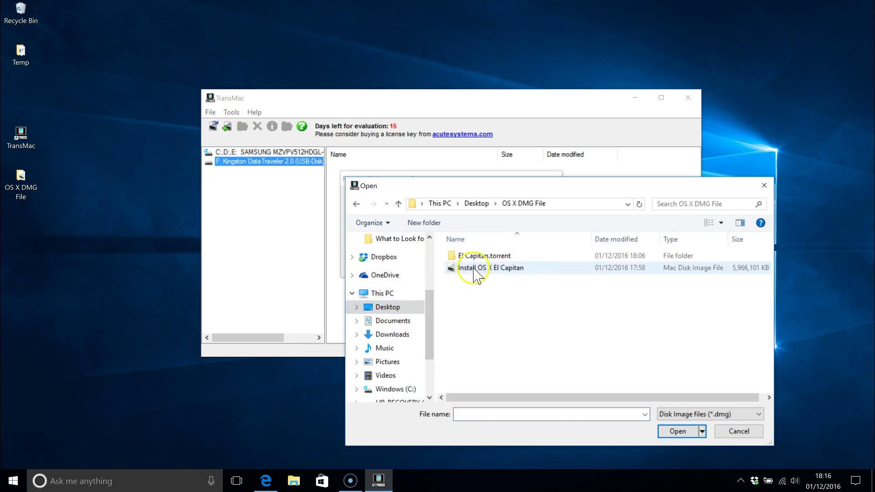
click(503, 269)
drag(575, 197, 454, 62)
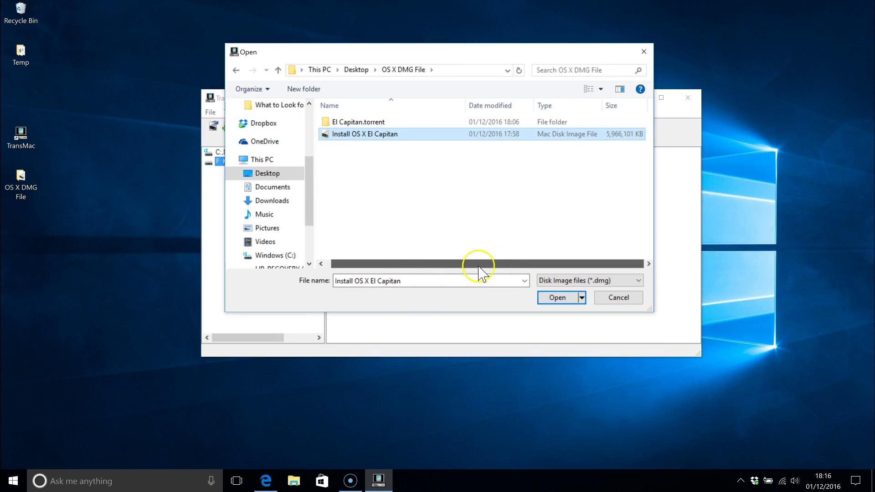
drag(479, 264, 413, 270)
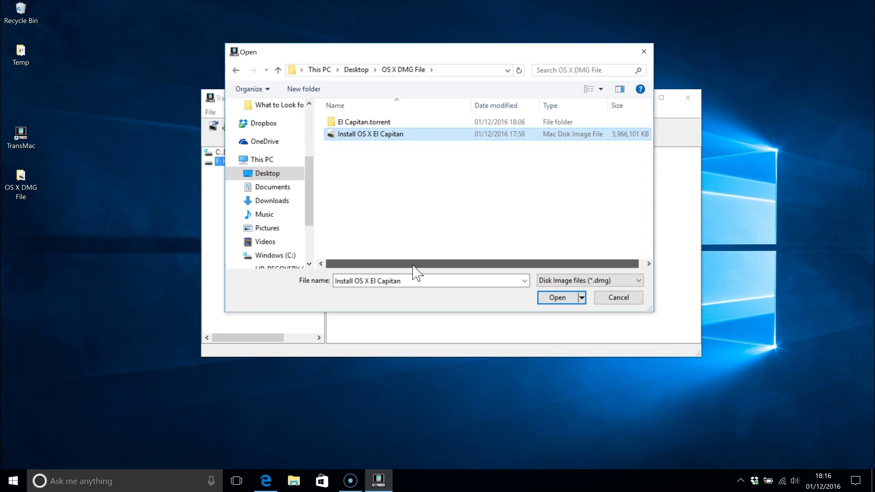
drag(414, 270, 487, 242)
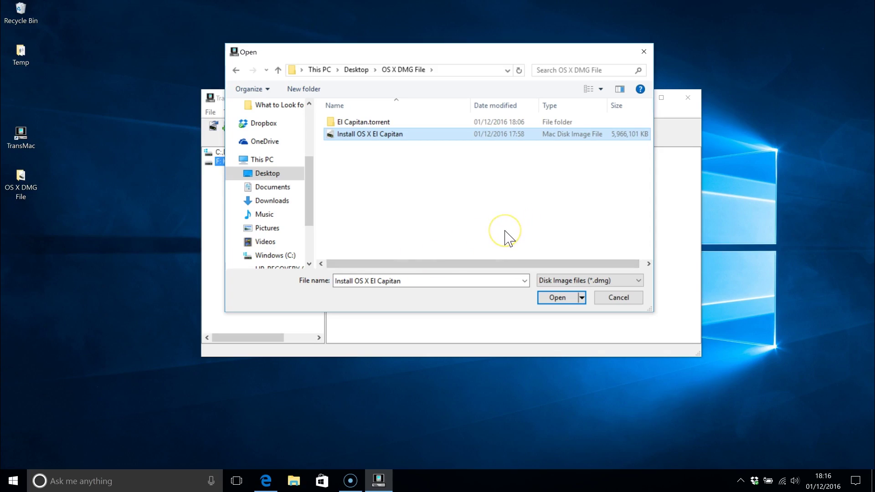
Step: Confirm the El Capitan image and accept both overwrite warnings to begin the restore
click(558, 297)
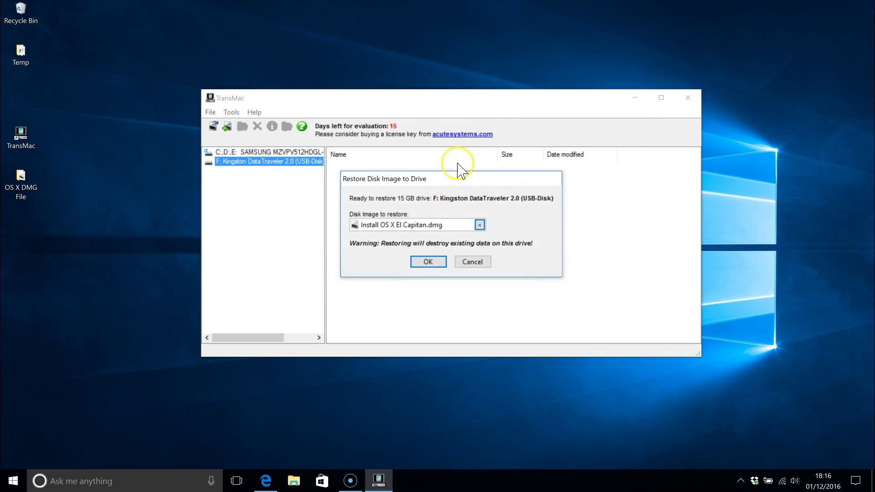
click(425, 263)
click(429, 263)
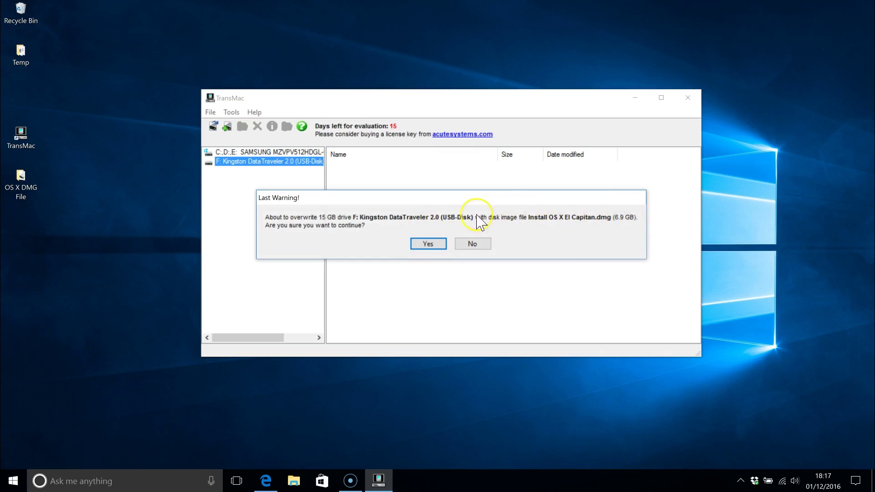
click(429, 244)
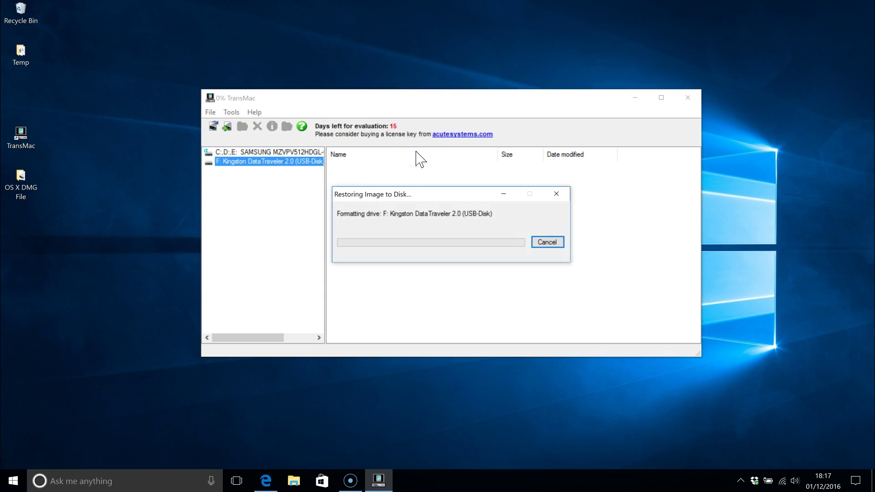